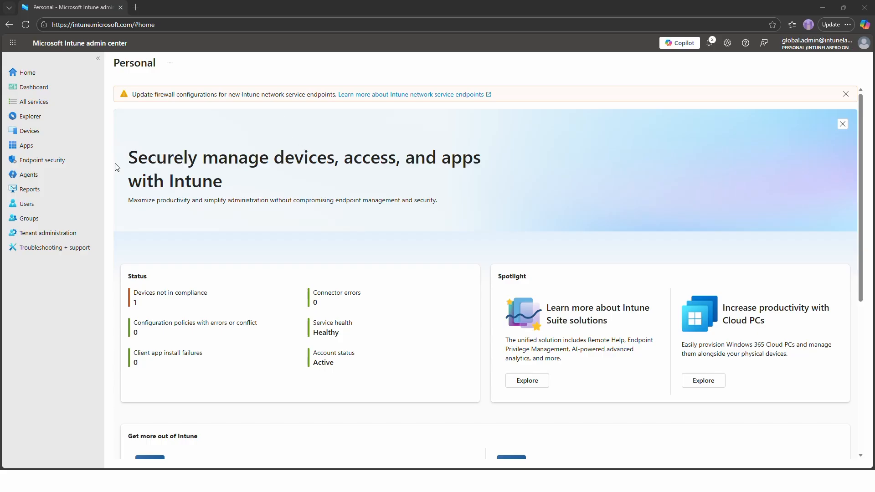
# Open the device configuration policies and start creating a new policy
pyautogui.click(46, 131)
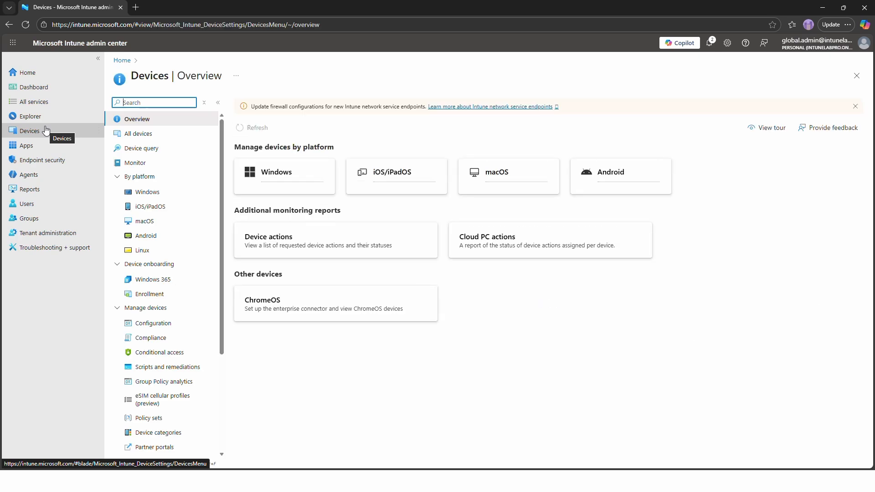
pyautogui.click(153, 324)
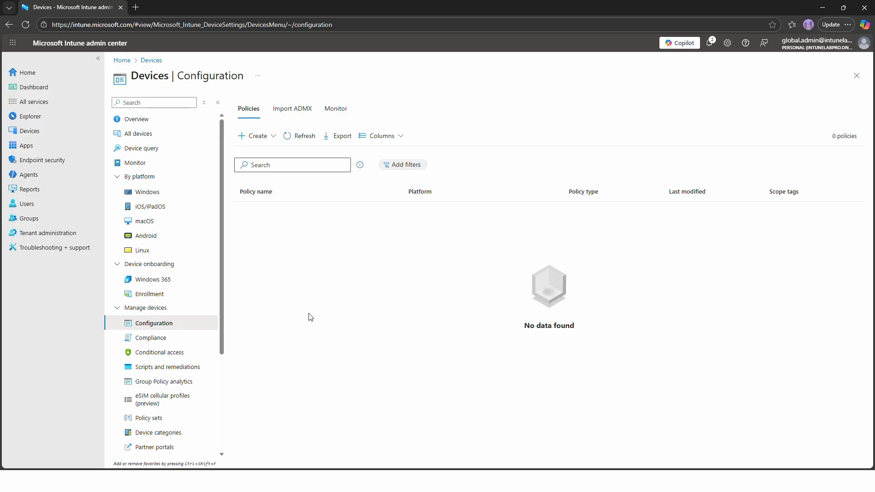
pyautogui.click(256, 136)
pyautogui.click(277, 157)
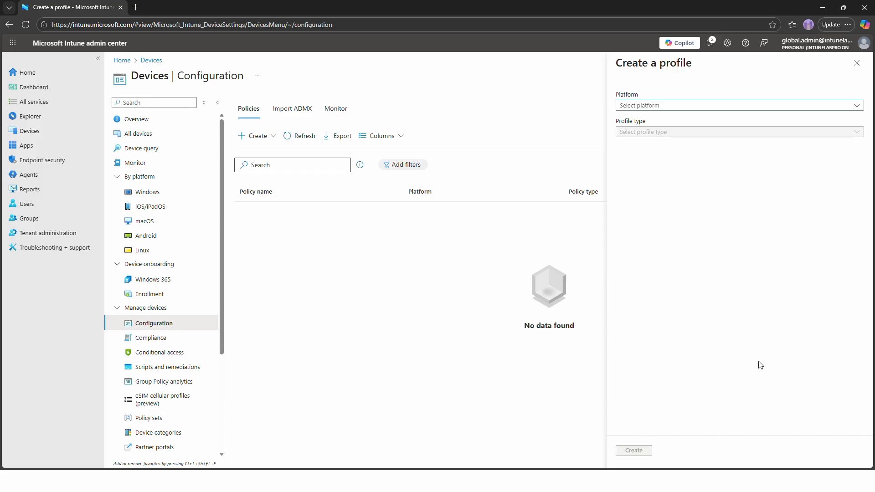
# Create a profile for the Windows 10 and later platform with the Settings catalog profile type
pyautogui.click(659, 106)
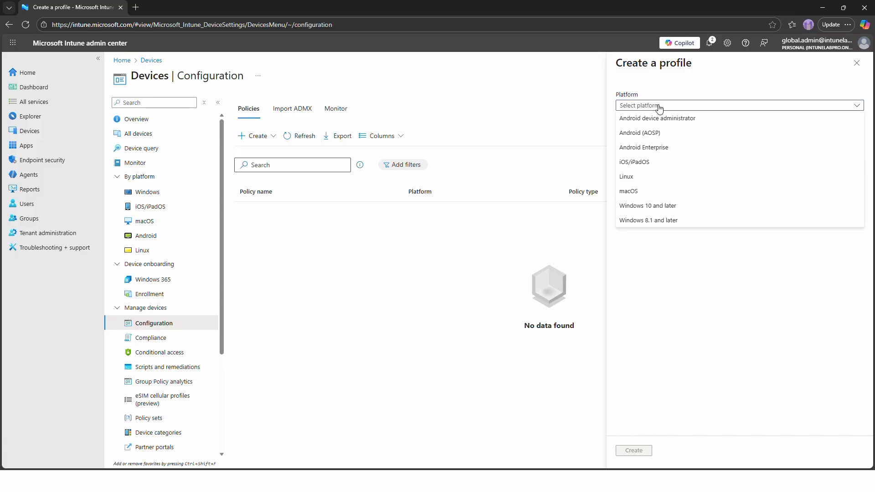
pyautogui.click(669, 207)
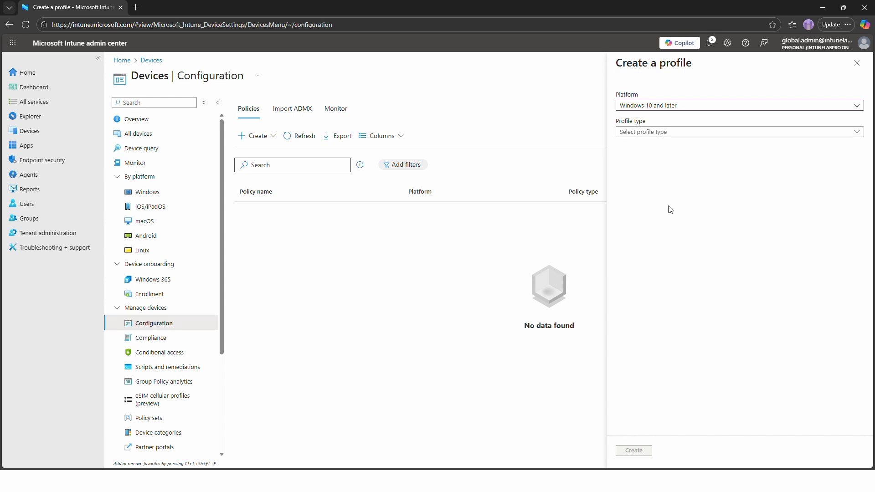
pyautogui.click(675, 135)
pyautogui.click(670, 146)
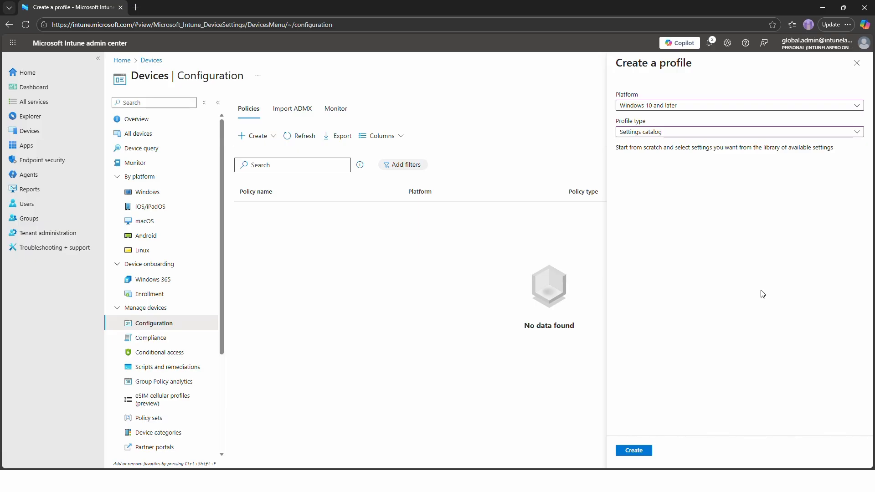
pyautogui.click(637, 452)
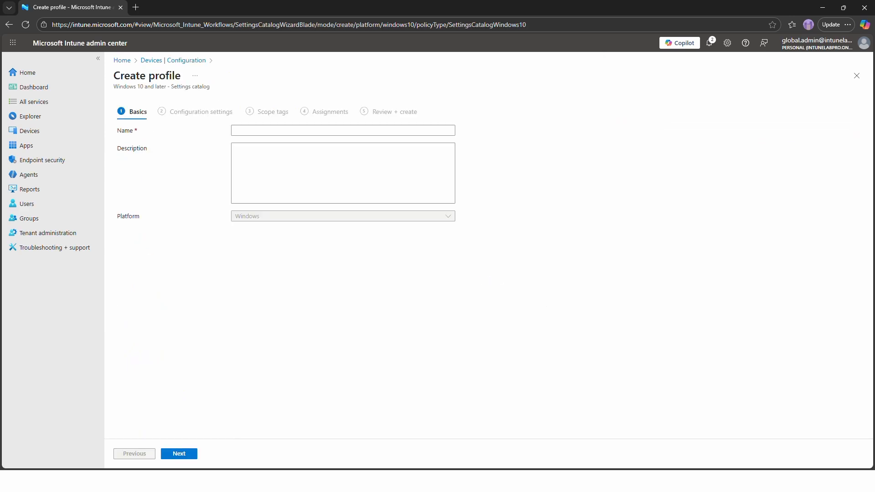
# Name the profile WIN-Baseline-Hardening, describe it as "Baseline Windows hardening using Settings catalog.", and proceed to the configuration settings
pyautogui.click(310, 131)
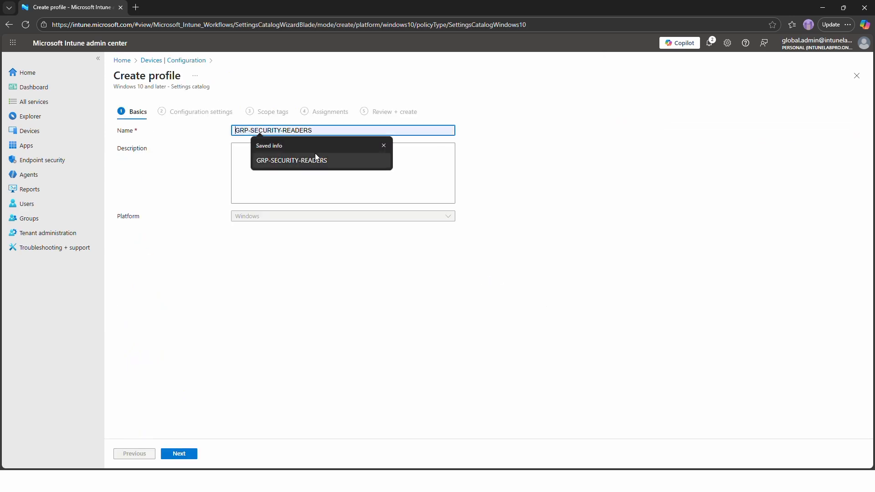
pyautogui.write('WIN-Baseline-Hardening')
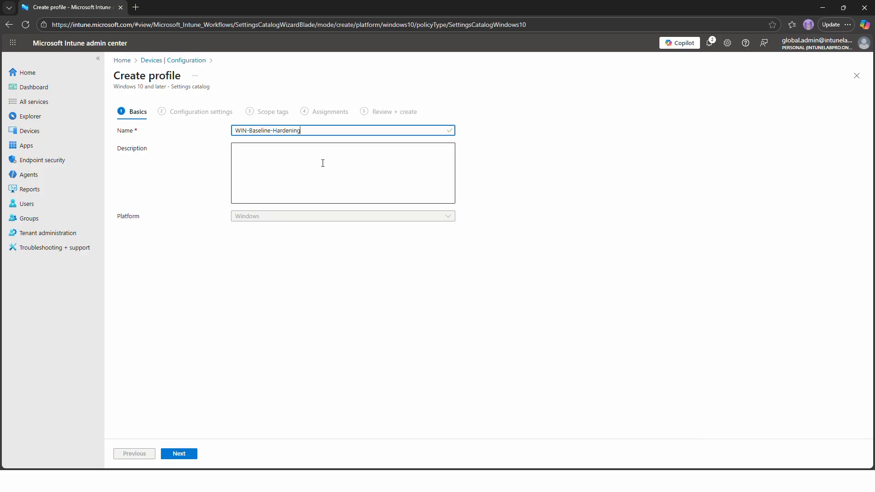
pyautogui.click(280, 176)
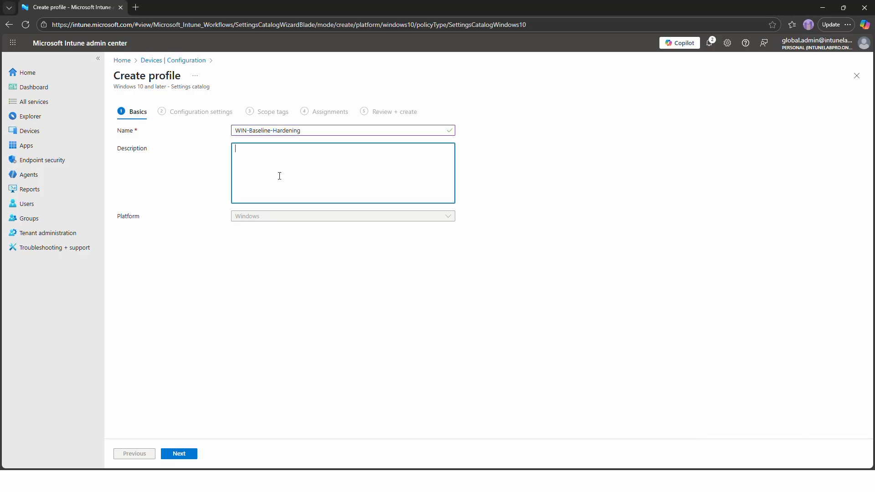
pyautogui.write('Baseline Windows hardening using Settings catalog.')
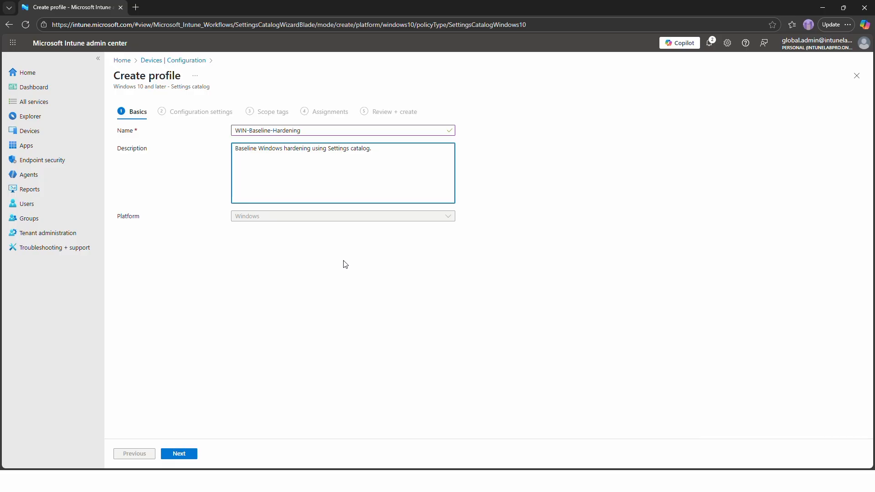
pyautogui.click(179, 456)
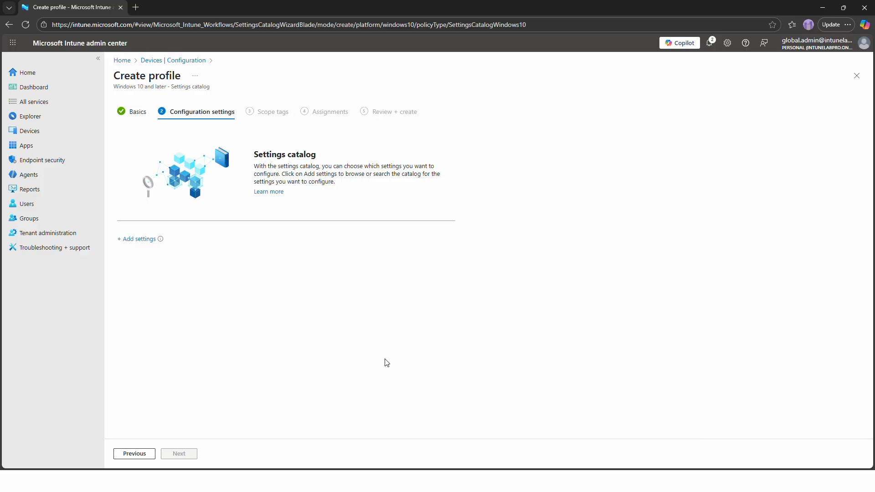
# Browse the categories in the settings picker, including the Administrative Templates subcategories
pyautogui.click(139, 240)
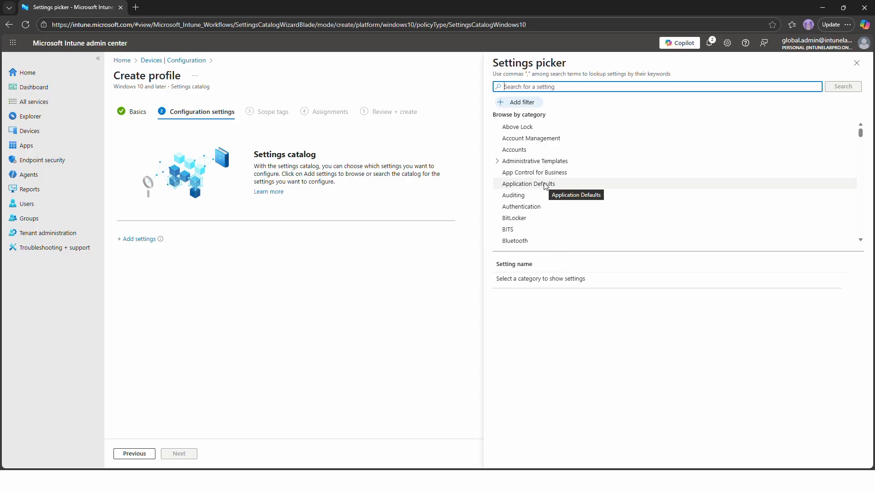
pyautogui.scroll(-3, 546, 187)
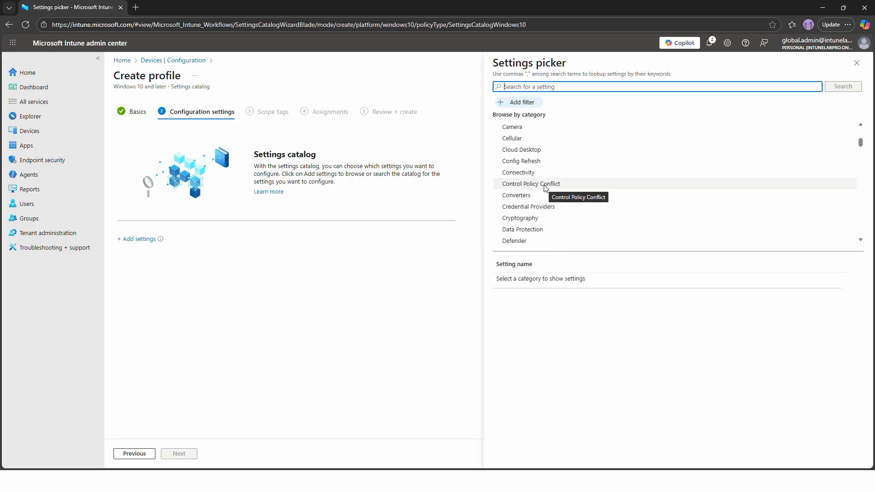
pyautogui.scroll(-2, 546, 187)
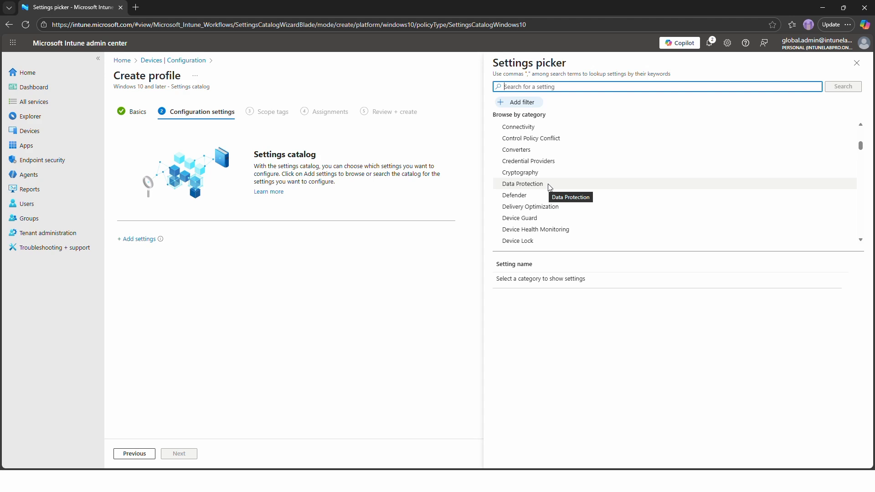
pyautogui.scroll(5, 562, 182)
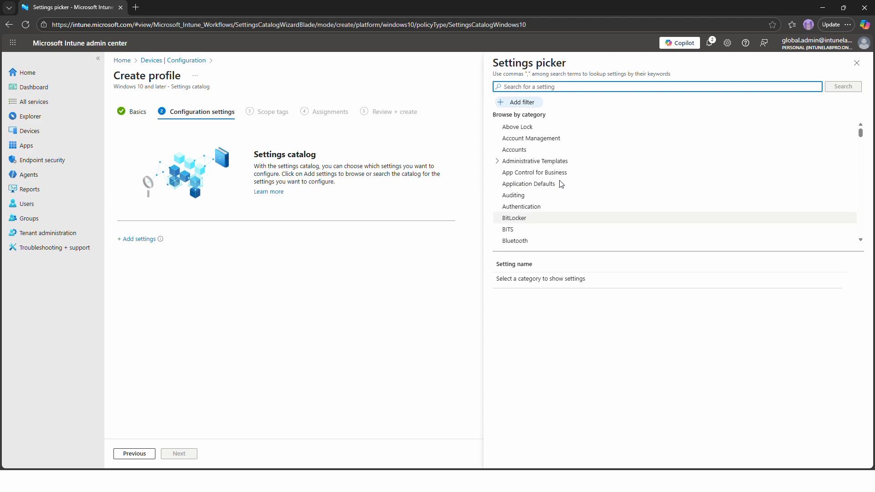
pyautogui.click(497, 162)
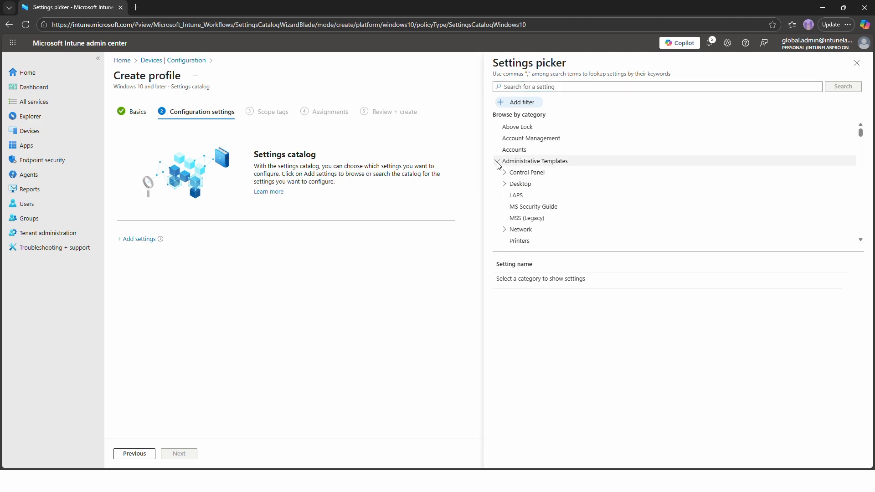
pyautogui.click(497, 162)
pyautogui.scroll(-6, 497, 165)
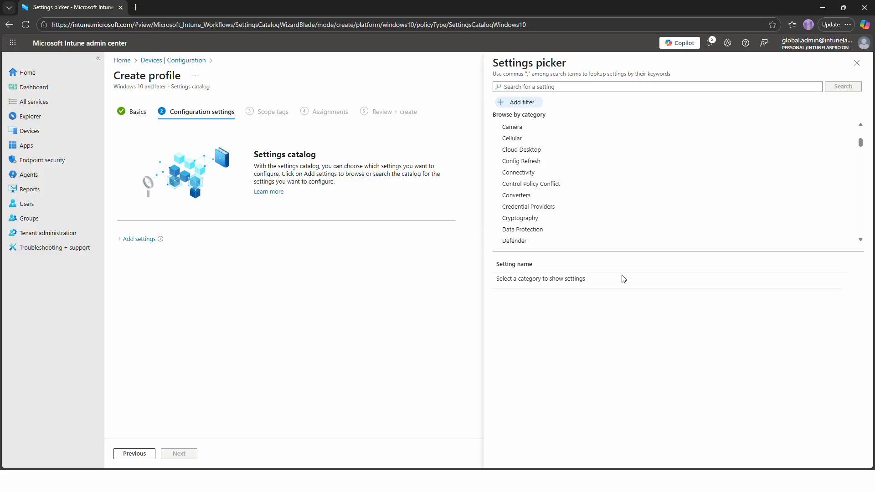
# Search the settings picker for "password, defender, encryption" and close it
pyautogui.click(538, 86)
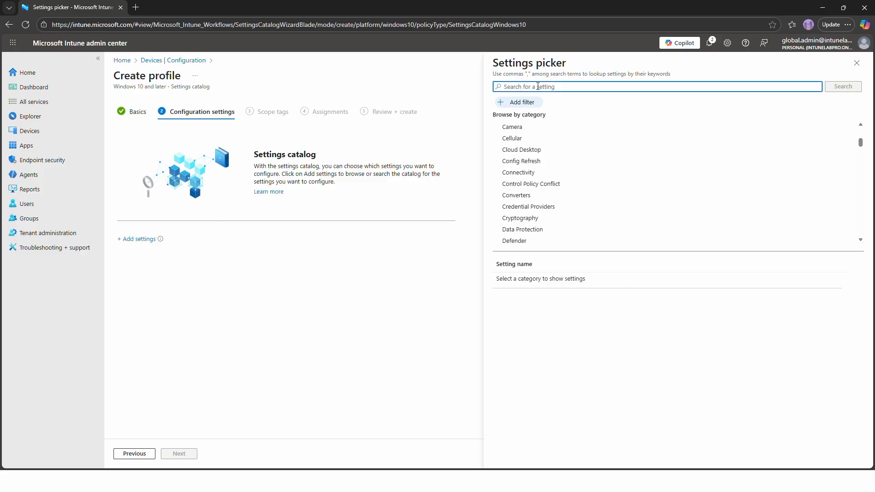
pyautogui.write('password')
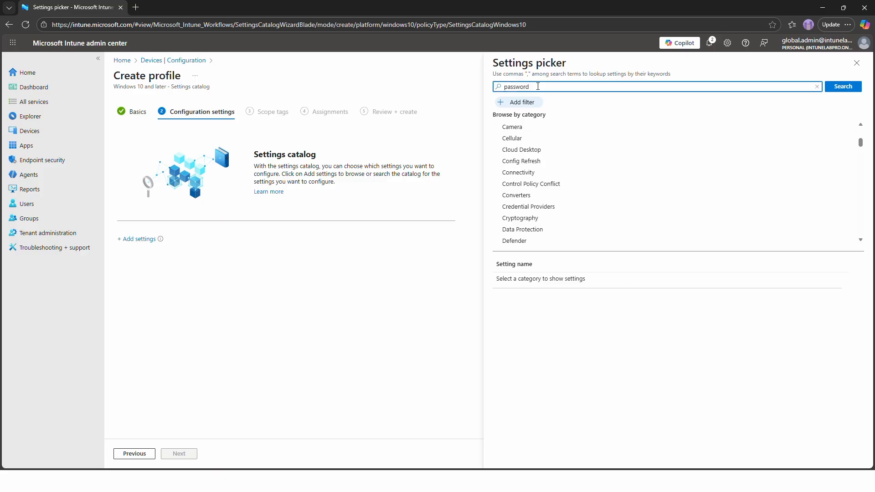
pyautogui.write(', defender,')
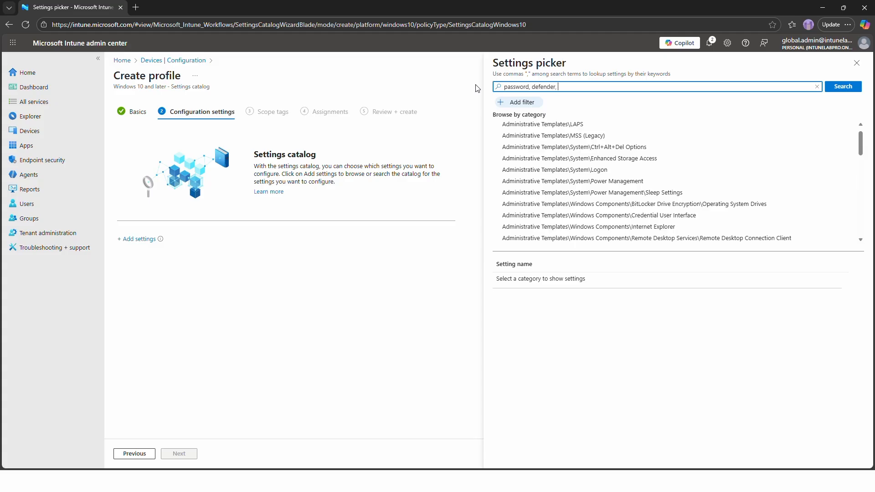
pyautogui.write(' encryption')
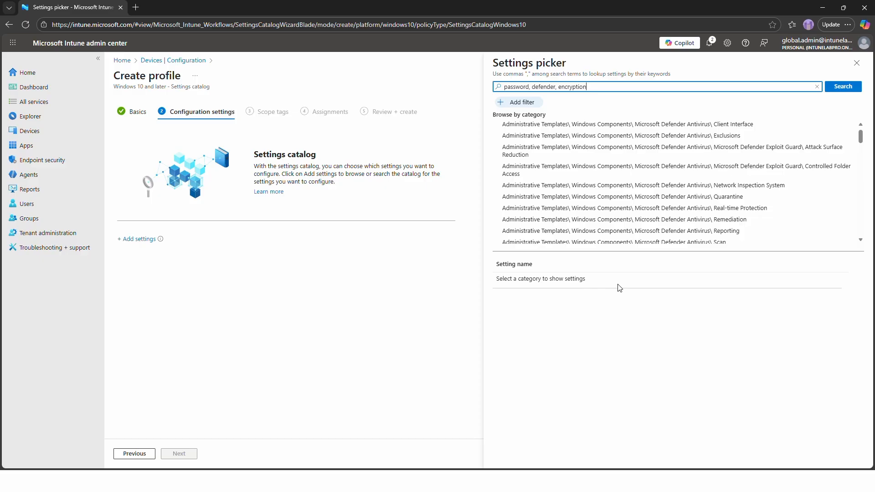
pyautogui.click(857, 63)
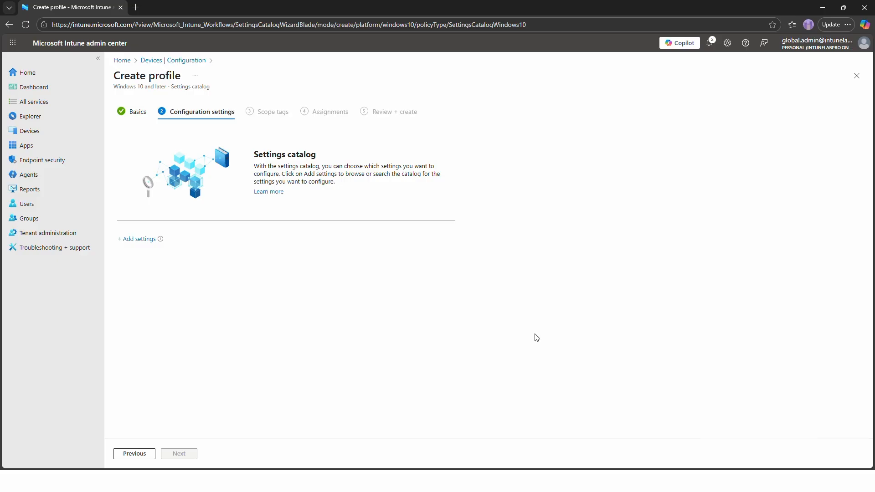
# Search the settings catalog for "Device lock" and add Min Device Password Length from the Device Lock category
pyautogui.click(151, 243)
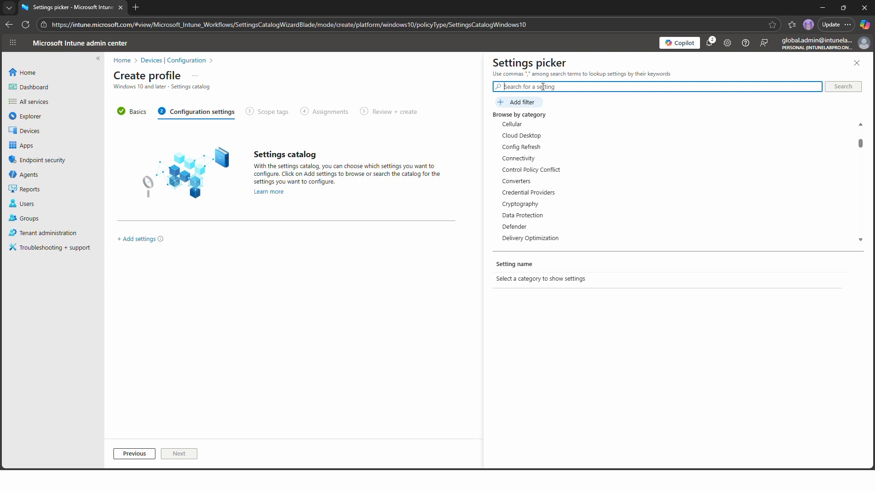
pyautogui.write('Device lock')
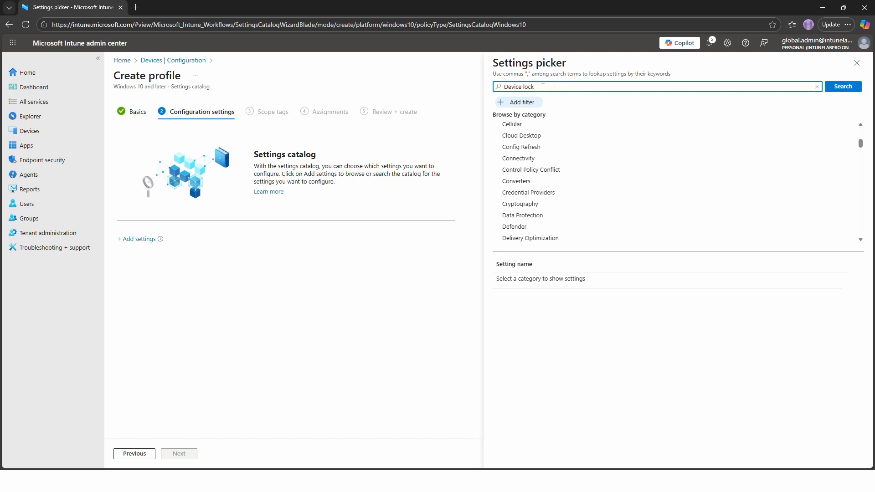
pyautogui.click(852, 89)
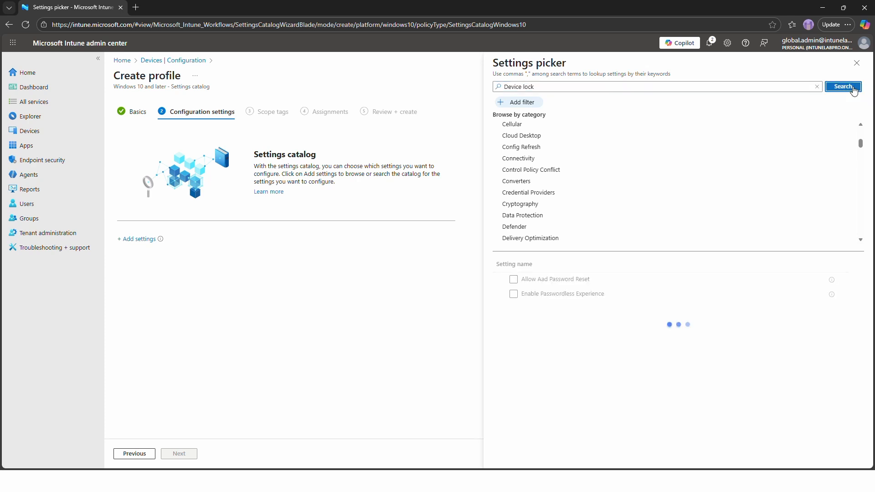
pyautogui.click(527, 132)
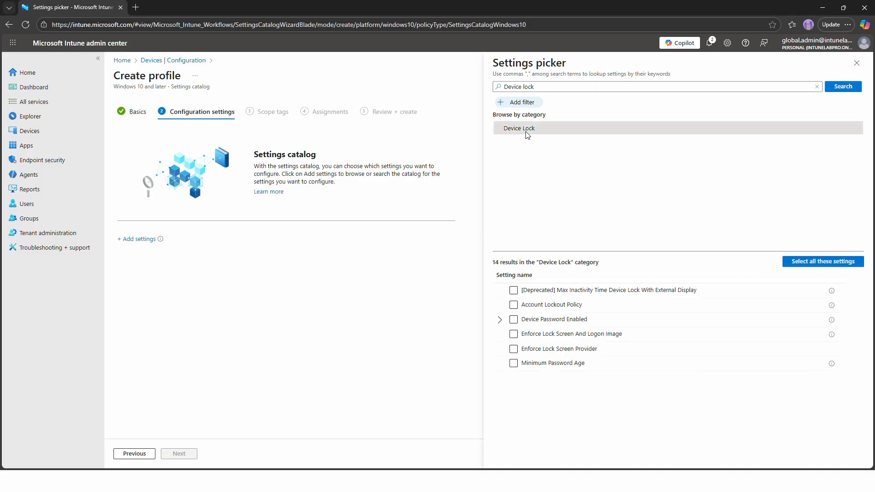
pyautogui.click(500, 320)
pyautogui.scroll(-1, 526, 384)
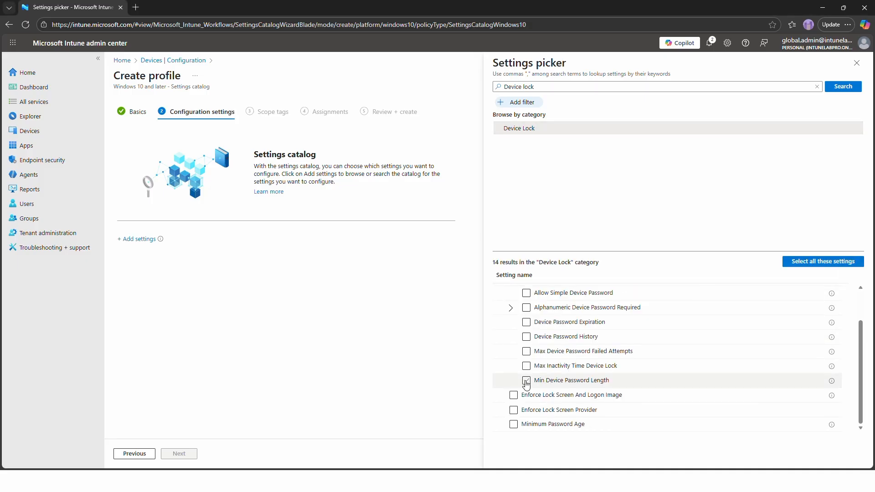
pyautogui.click(527, 381)
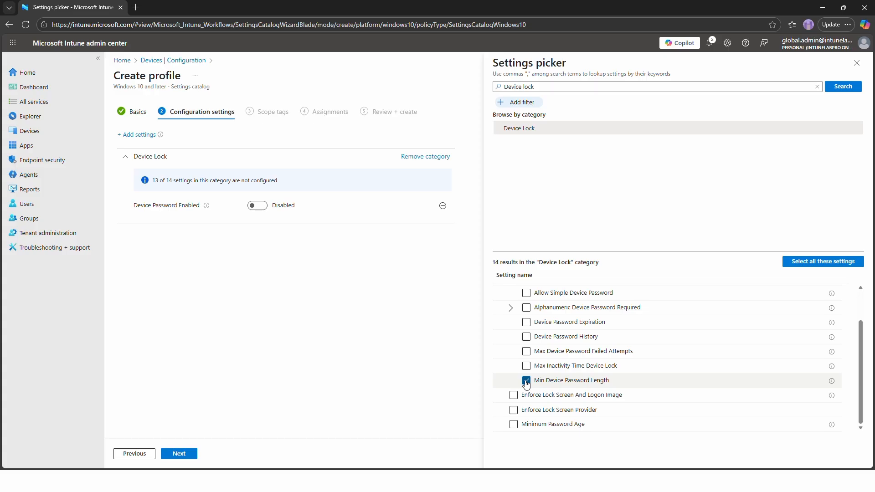
pyautogui.click(857, 63)
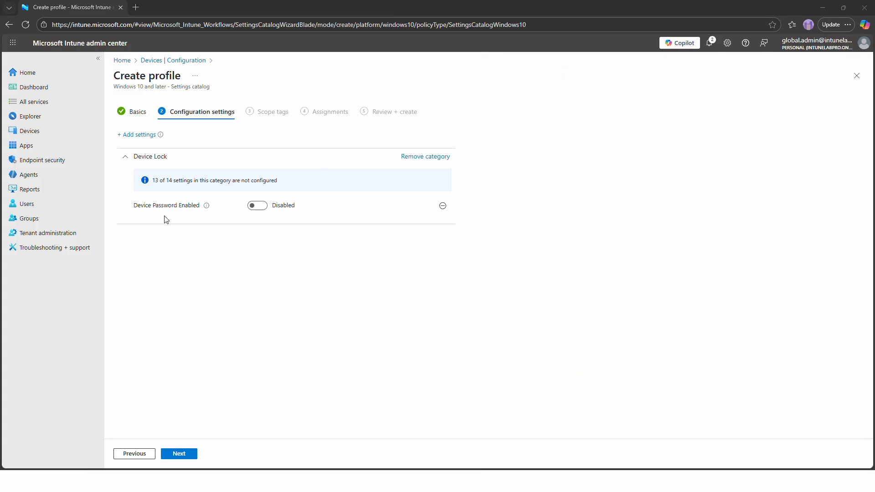
# Enable the device password requirement, set Min Device Password Length to 8, and proceed to the scope tags
pyautogui.click(255, 206)
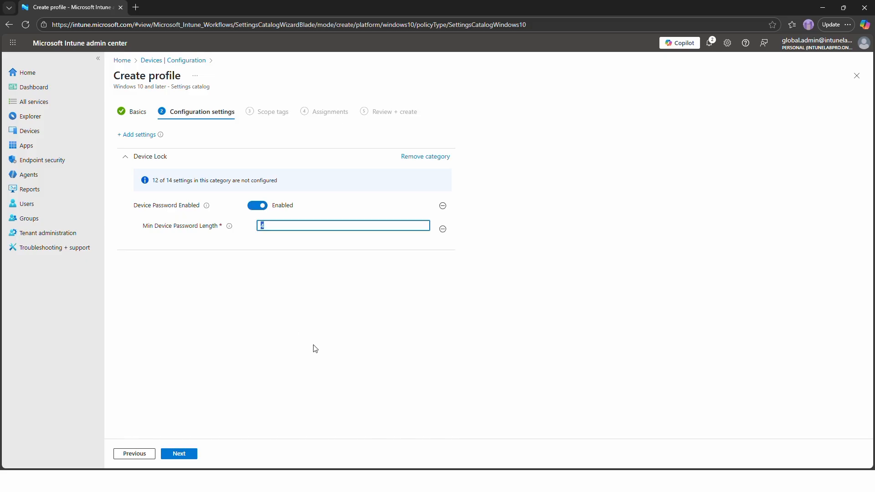
pyautogui.write('8')
pyautogui.click(193, 456)
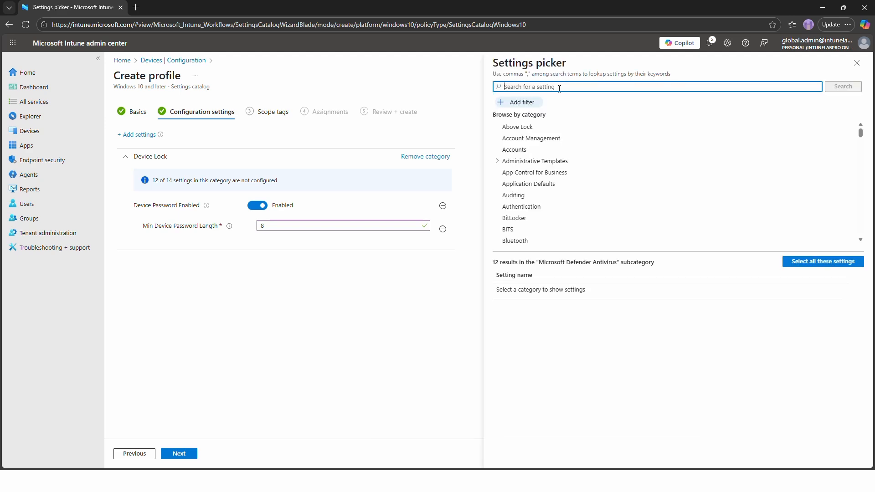
# Search the settings picker for "Defender" and add Turn off Microsoft Defender Antivirus from the Administrative Templates Microsoft Defender Antivirus subcategory
pyautogui.write('Defender')
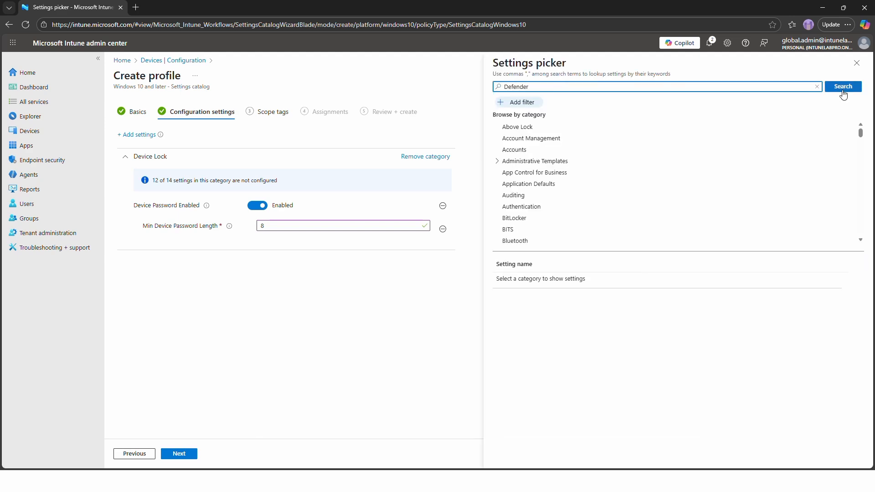
pyautogui.click(844, 87)
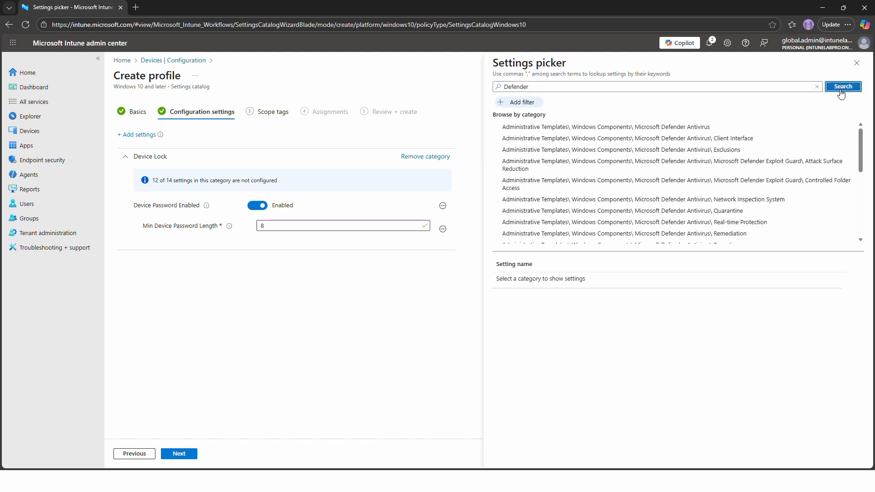
pyautogui.click(660, 128)
pyautogui.click(514, 393)
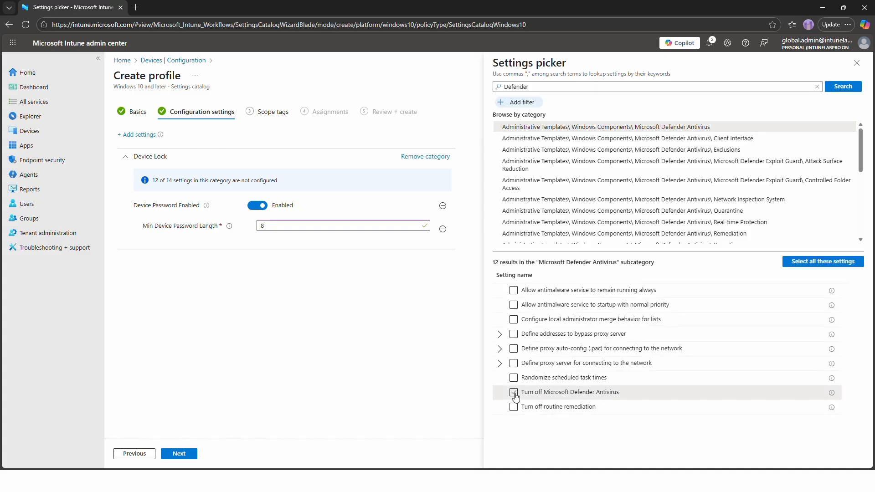
pyautogui.click(514, 394)
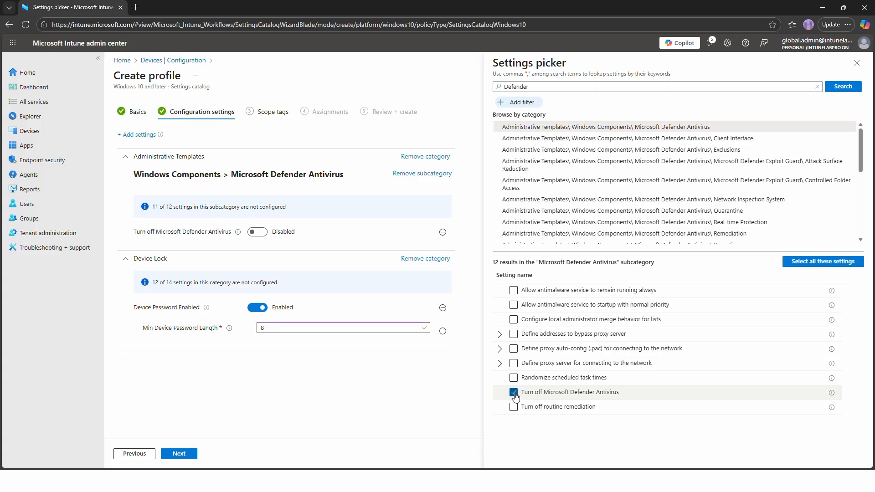
# Search the settings picker for "encryption", add Require Device Encryption from the BitLocker category, and close the picker
pyautogui.moveTo(531, 87); pyautogui.dragTo(491, 91)
pyautogui.press('BackSpace')
pyautogui.write('e')
pyautogui.write('ncryption')
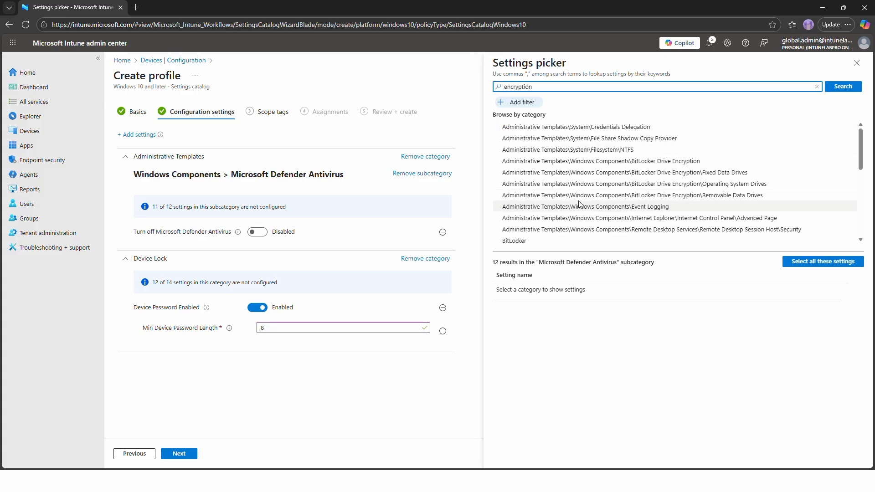
pyautogui.scroll(-1, 588, 215)
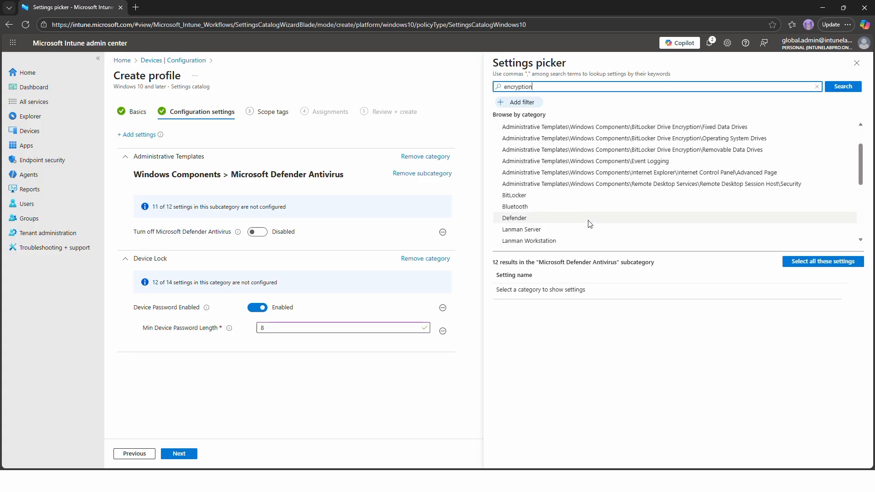
pyautogui.click(522, 201)
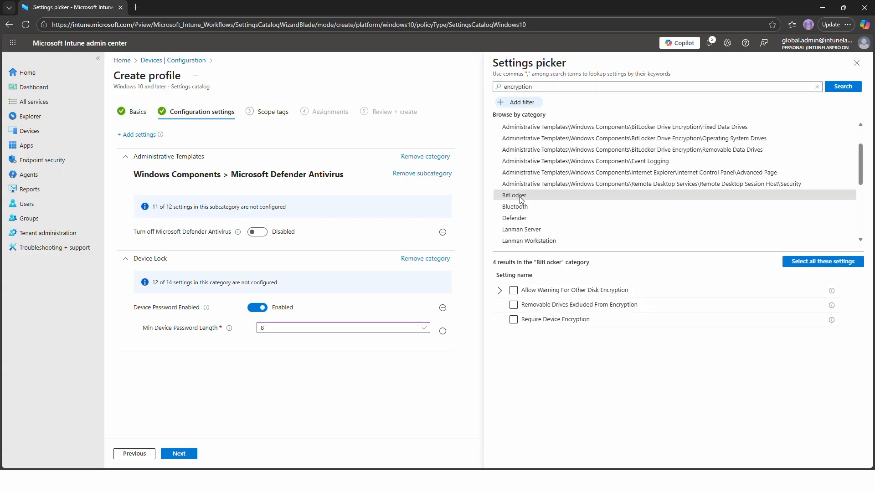
pyautogui.click(514, 320)
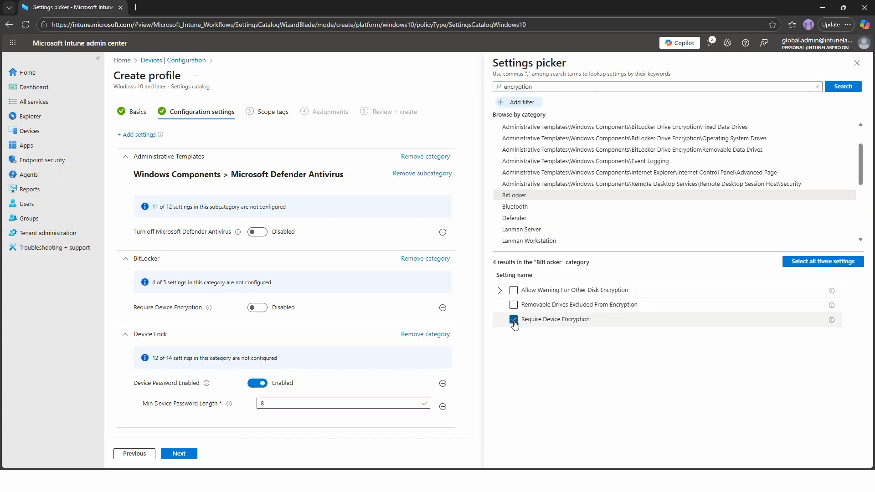
pyautogui.click(856, 64)
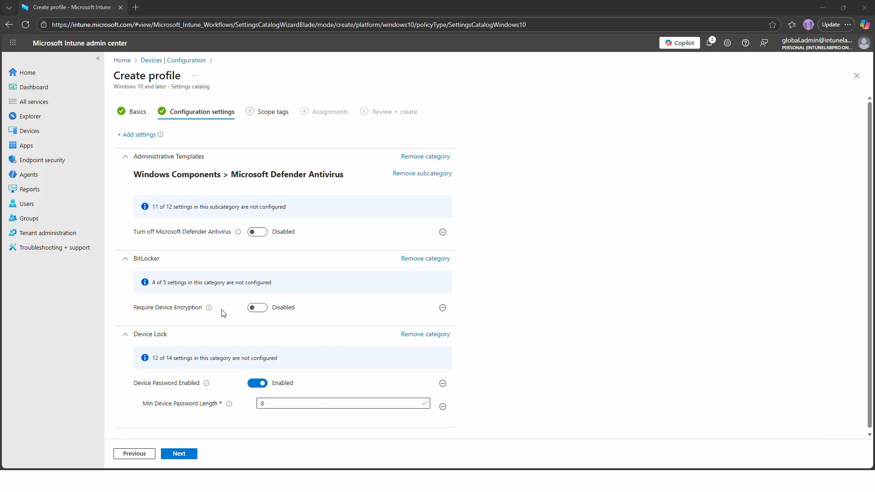
# Enable Require Device Encryption and continue to the assignments, keeping the Default scope tag
pyautogui.click(257, 308)
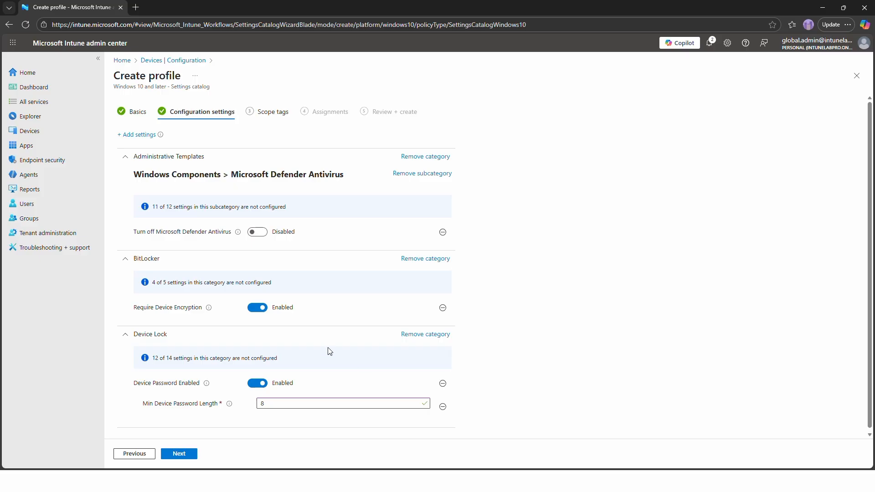
pyautogui.click(184, 458)
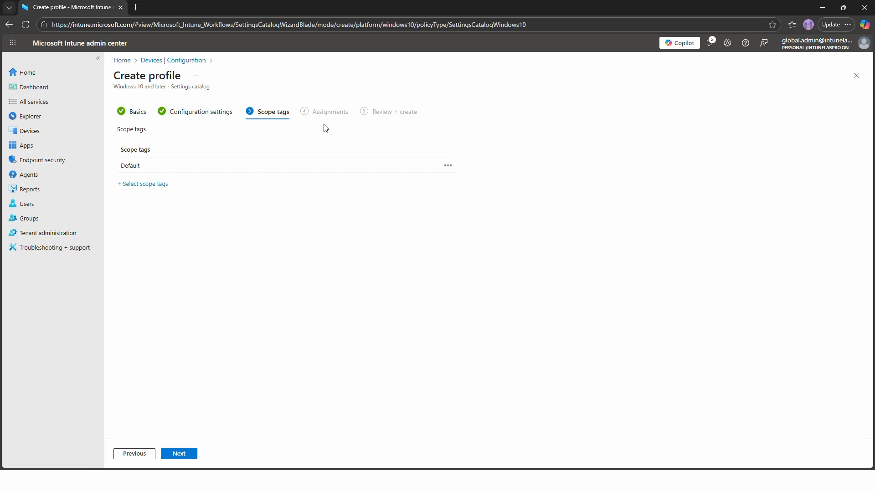
pyautogui.click(179, 454)
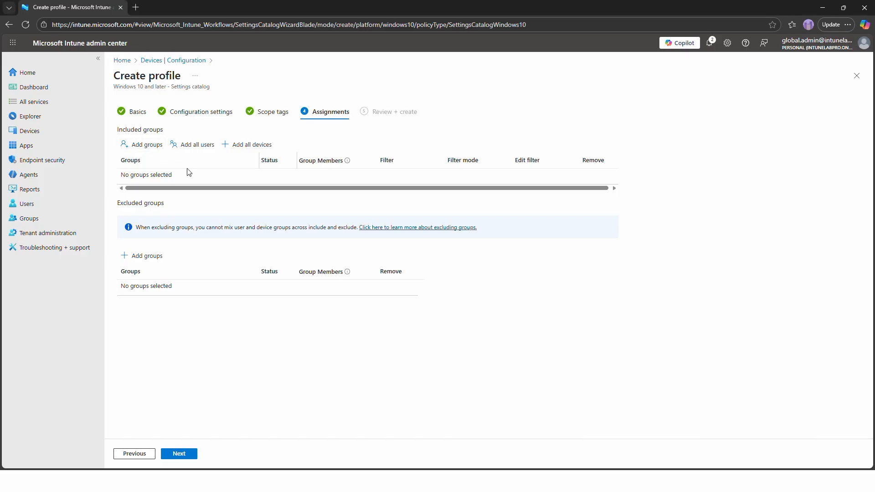
# Assign the WIN-Baseline-Hardening profile to all devices and create it after checking the summary
pyautogui.click(246, 146)
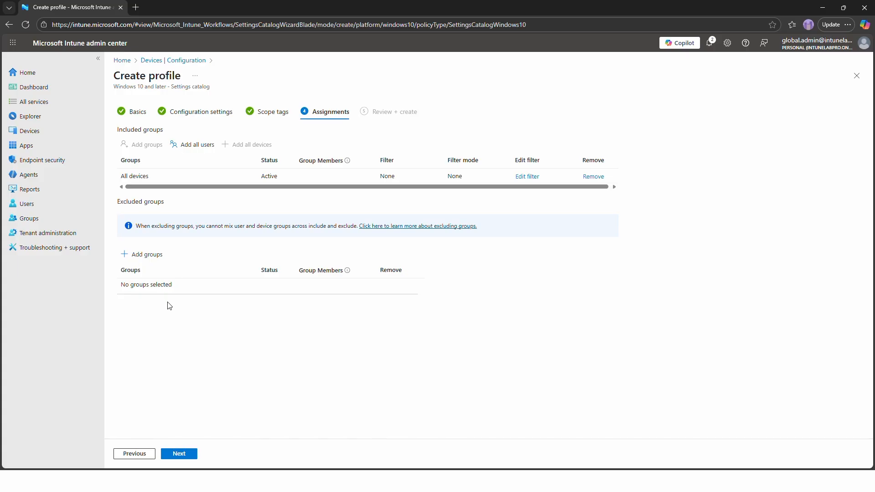
pyautogui.click(179, 454)
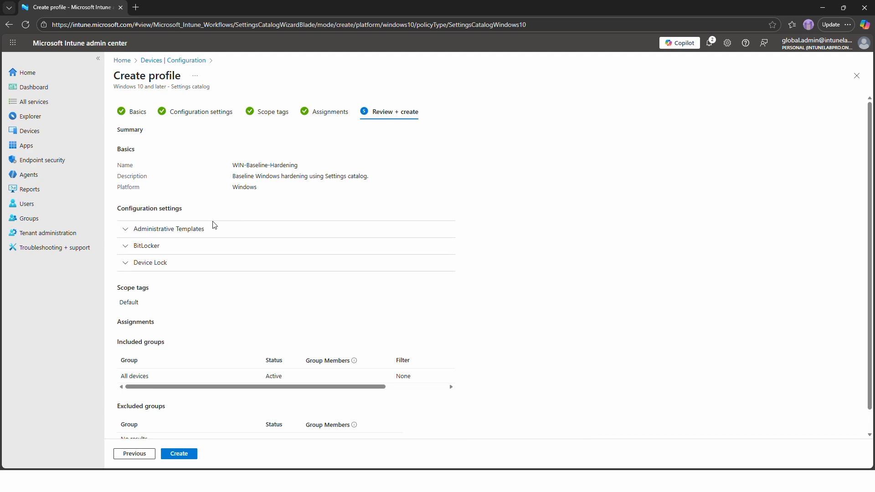
pyautogui.moveTo(147, 176); pyautogui.dragTo(288, 190)
pyautogui.moveTo(132, 318); pyautogui.dragTo(227, 324)
pyautogui.click(229, 321)
pyautogui.click(179, 454)
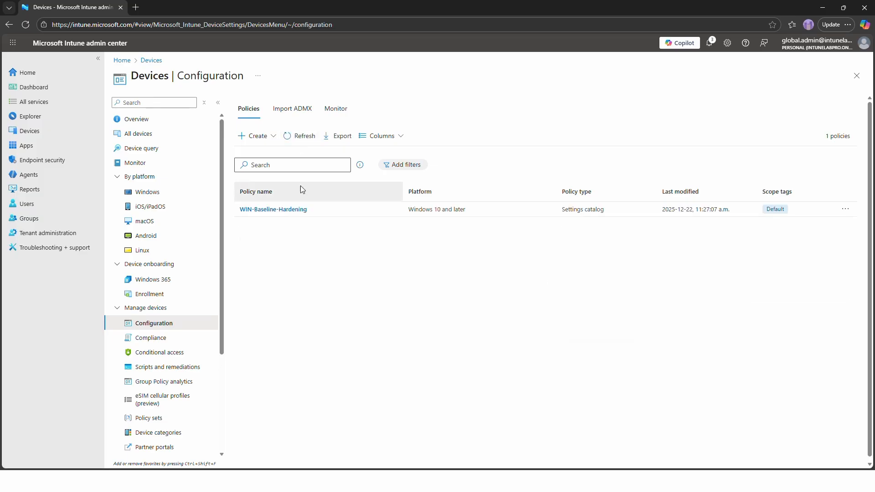
# Open the WIN-Baseline-Hardening policy, examine its device and user check-in status, and open the full report
pyautogui.click(279, 211)
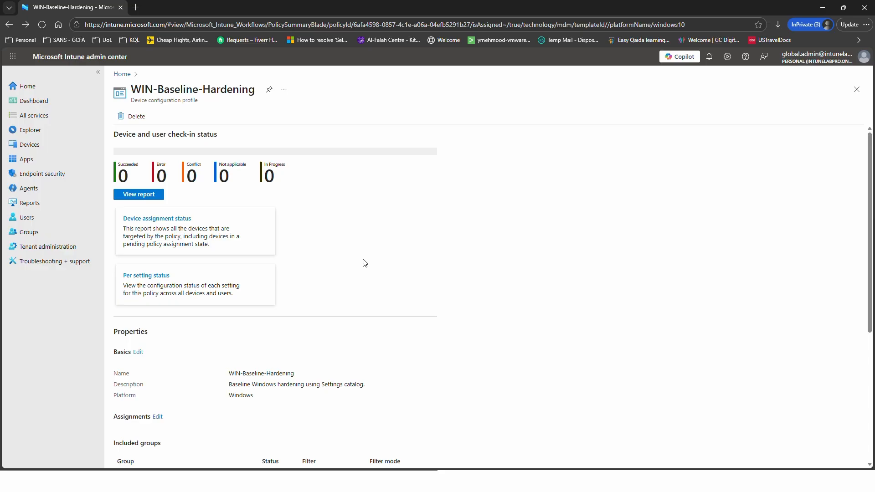
pyautogui.moveTo(139, 136); pyautogui.dragTo(215, 136)
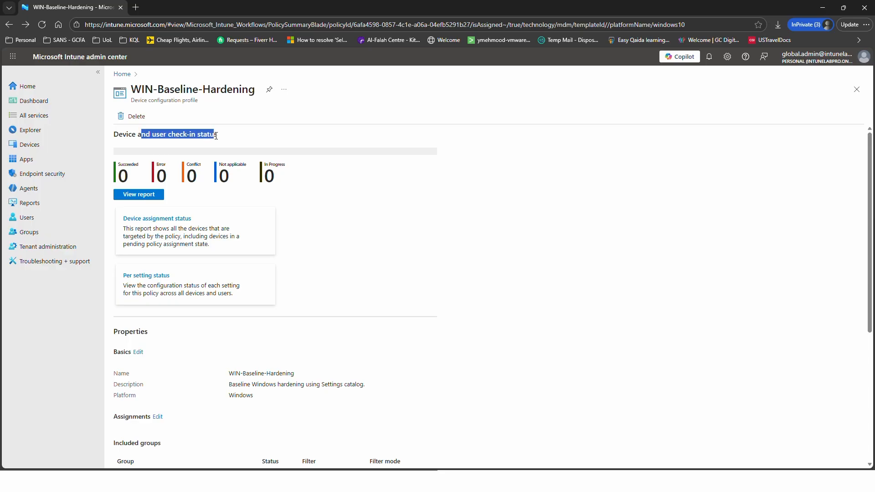
pyautogui.click(454, 275)
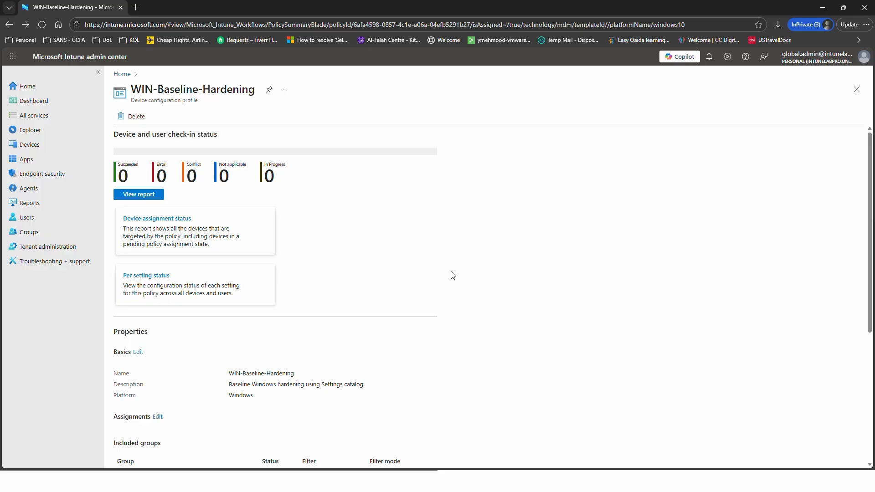
pyautogui.click(147, 199)
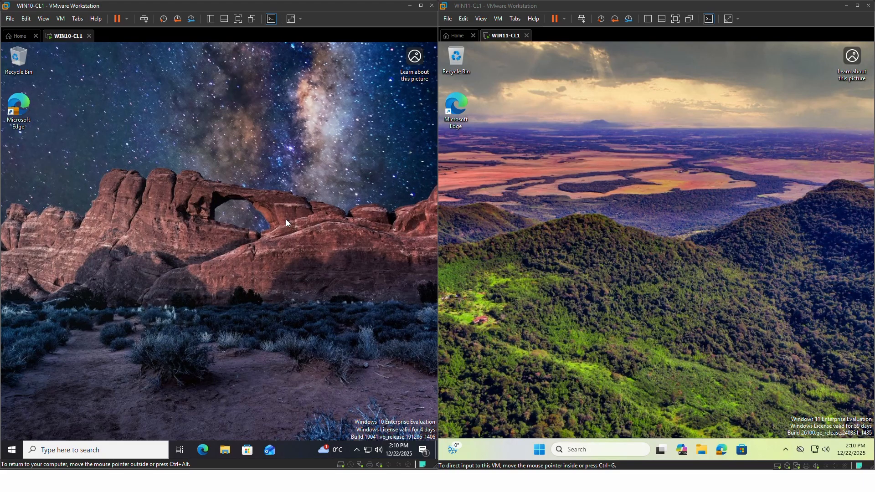
# Switch to the WIN10-CL1 virtual machine, sync its connected work account with device management, and refresh the profile's report in Intune
pyautogui.rightClick(12, 451)
pyautogui.click(39, 361)
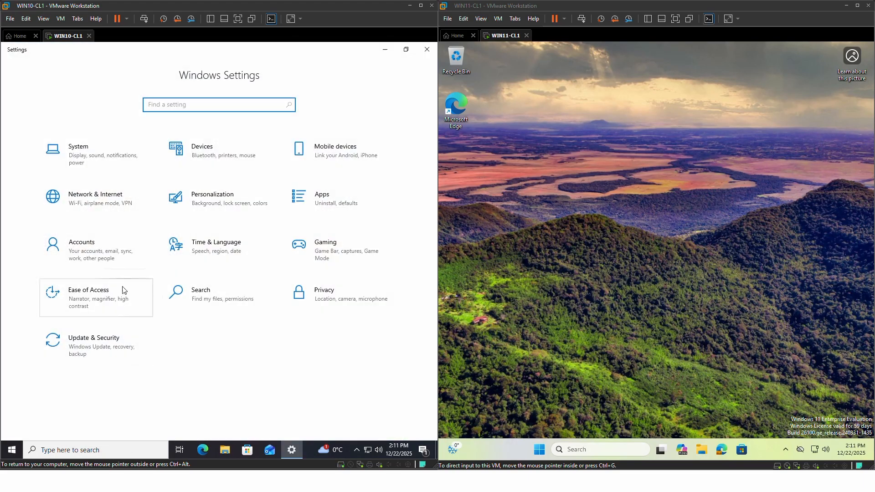
pyautogui.click(107, 246)
pyautogui.click(52, 213)
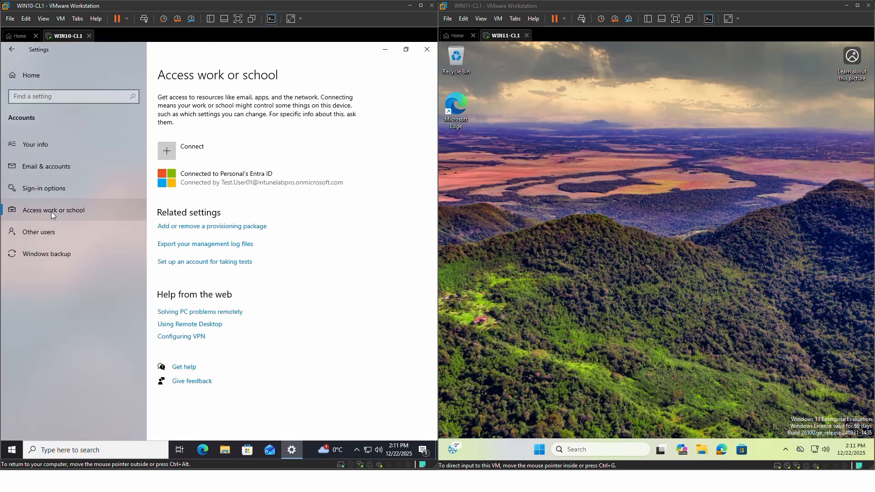
pyautogui.click(258, 183)
pyautogui.click(288, 216)
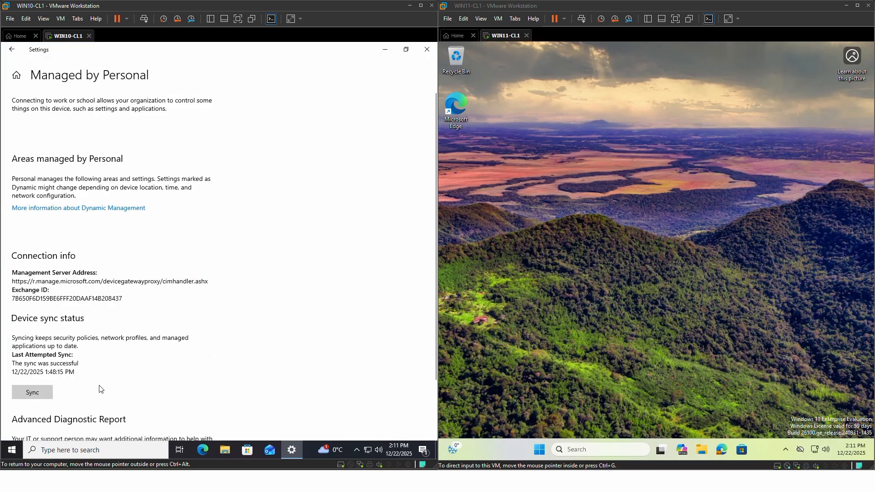
pyautogui.click(30, 393)
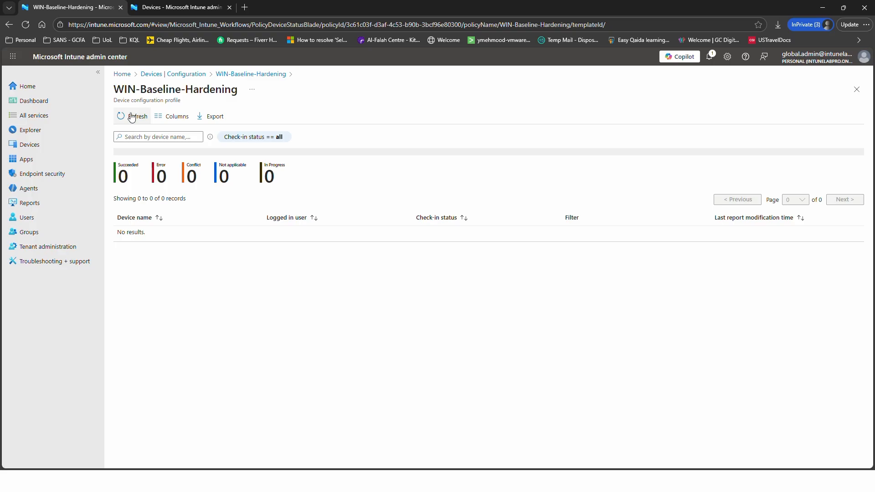
pyautogui.click(133, 119)
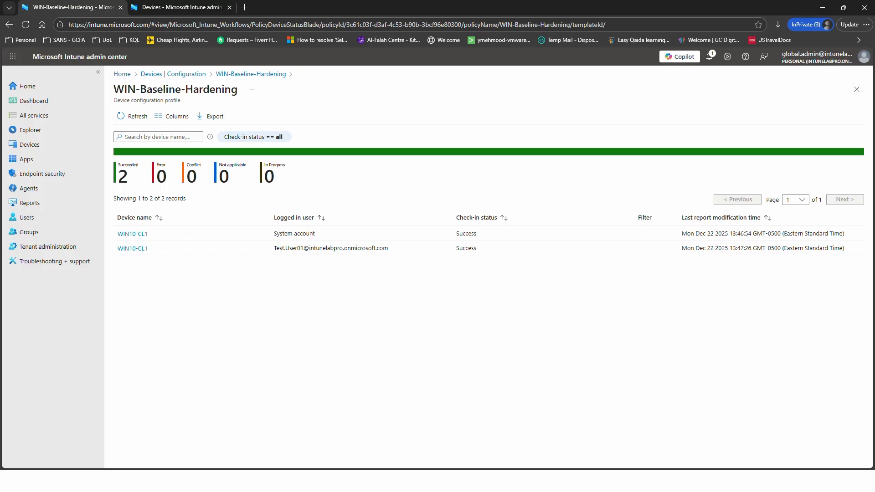
# Switch to the WIN11-CL1 virtual machine, sync its connected work account with device management, and refresh the profile's report in Intune
pyautogui.click(447, 482)
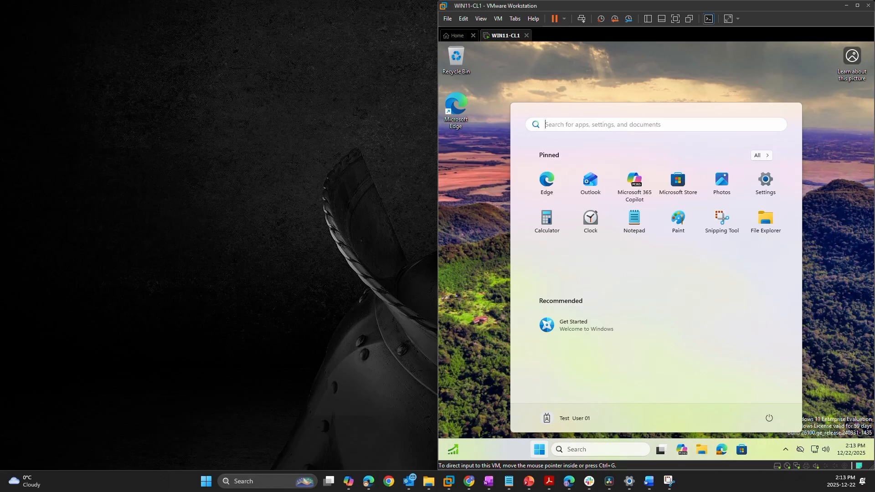
pyautogui.click(499, 438)
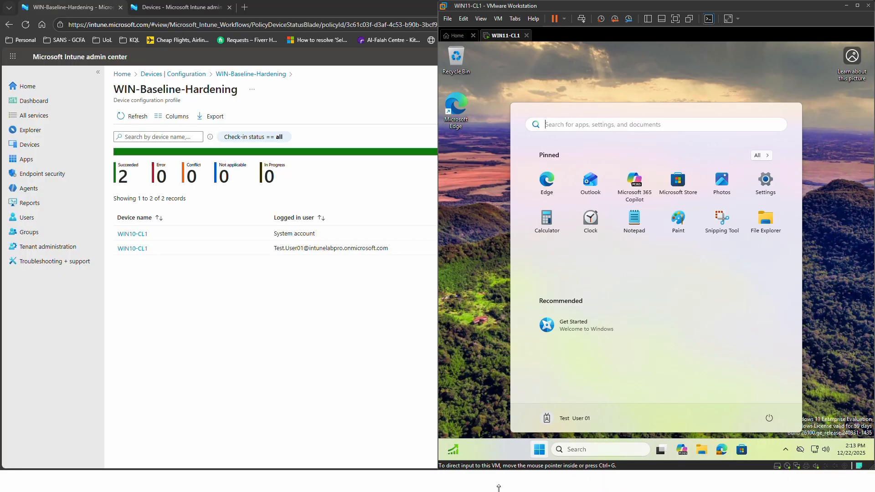
pyautogui.rightClick(541, 453)
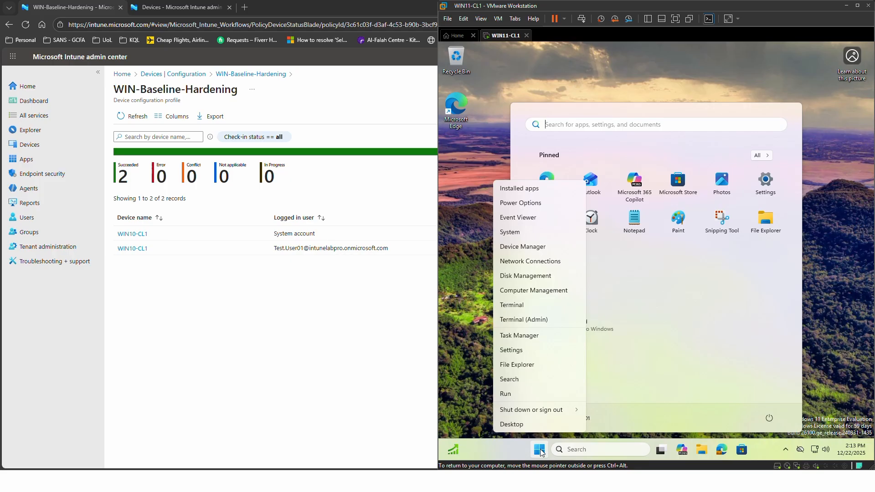
pyautogui.click(532, 350)
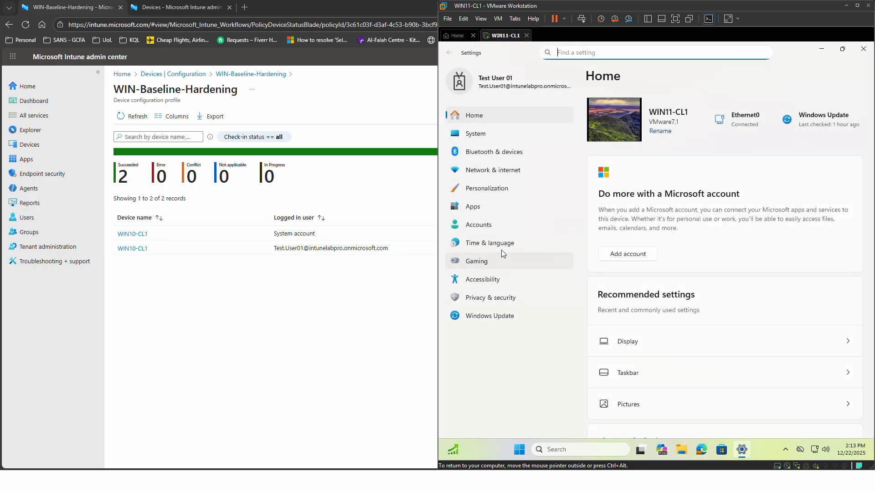
pyautogui.click(482, 223)
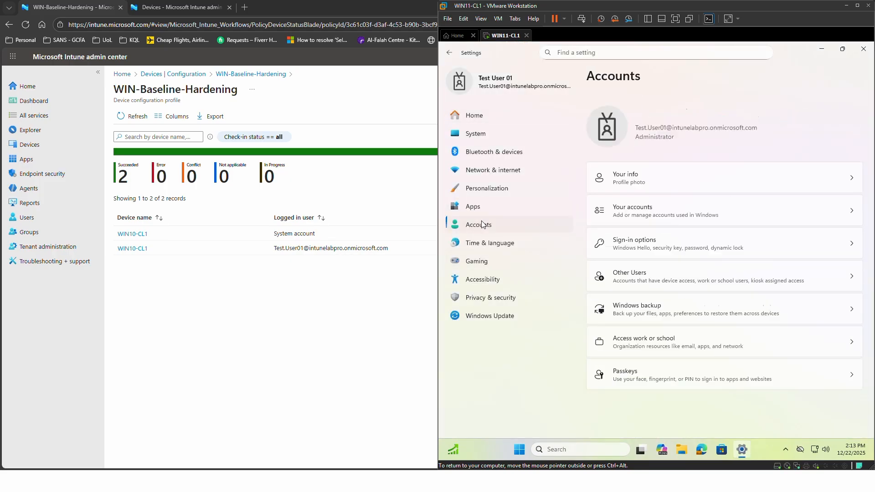
pyautogui.click(646, 334)
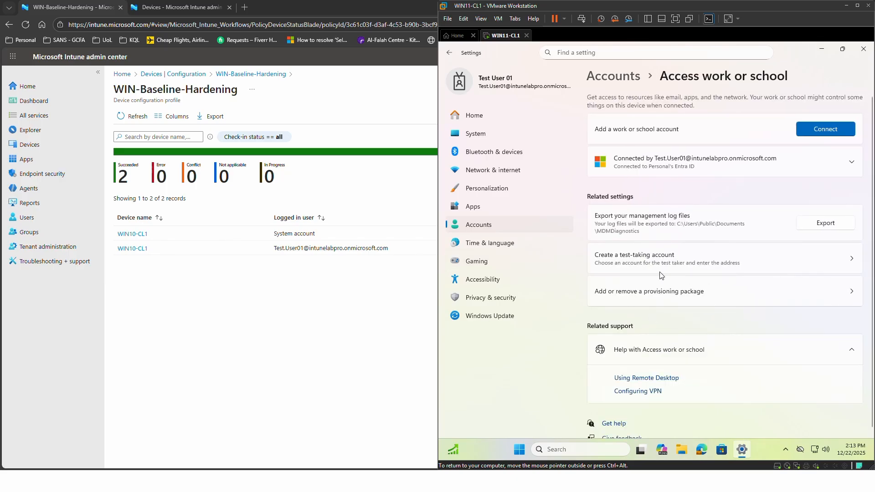
pyautogui.click(695, 167)
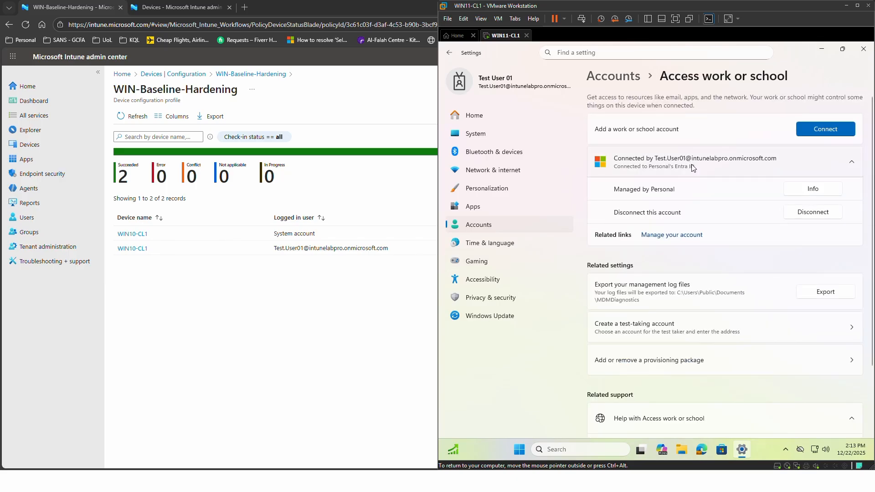
pyautogui.click(806, 193)
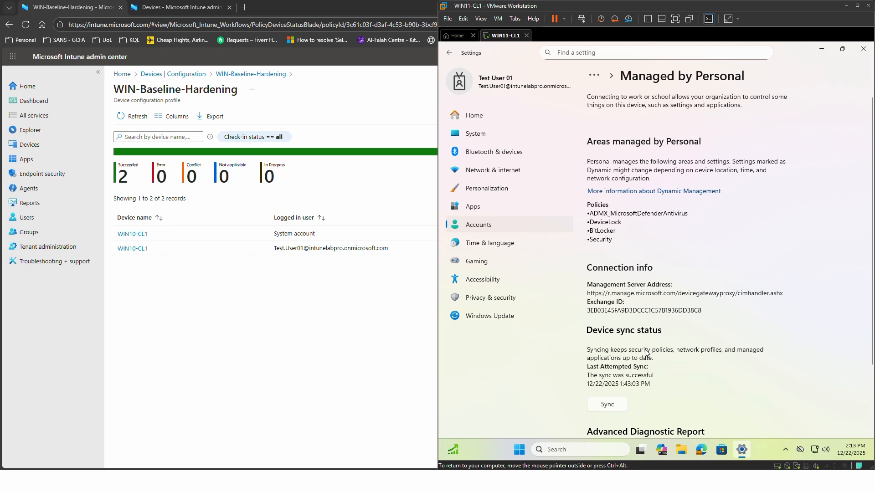
pyautogui.click(613, 407)
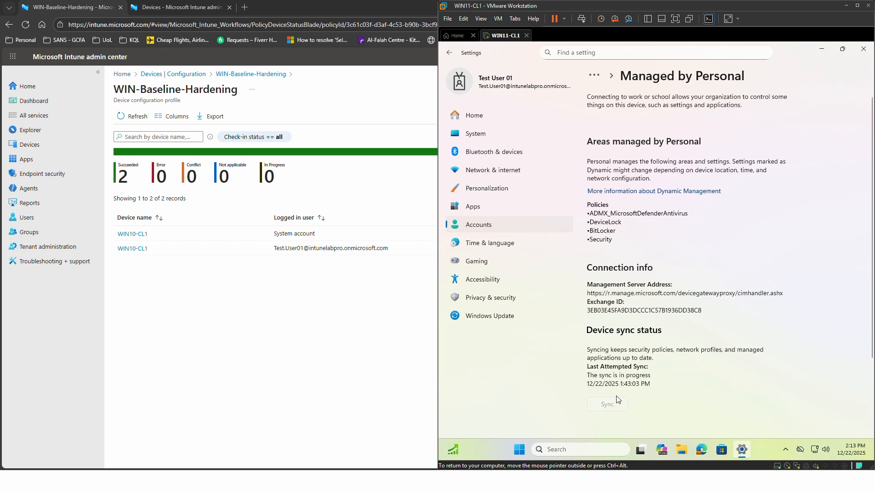
pyautogui.click(285, 346)
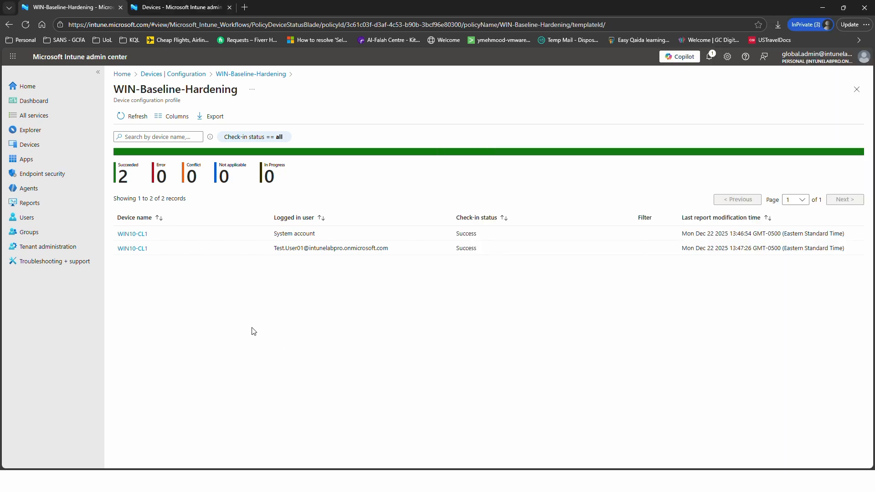
pyautogui.click(135, 117)
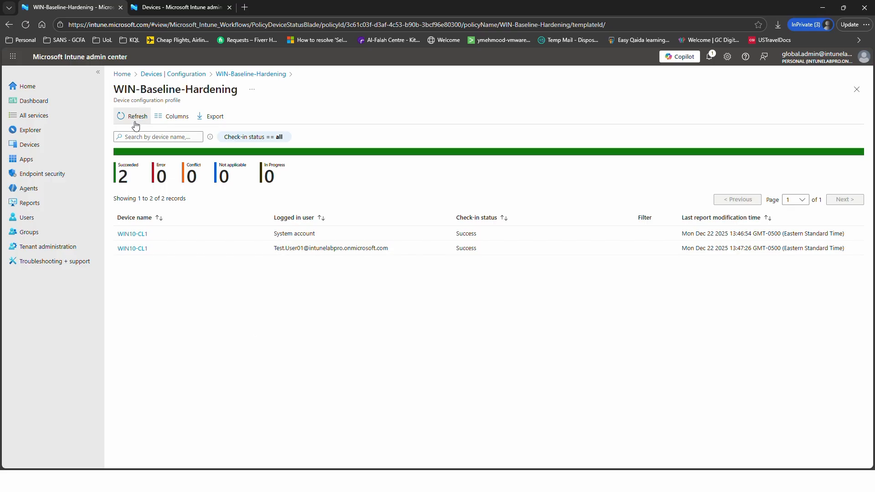